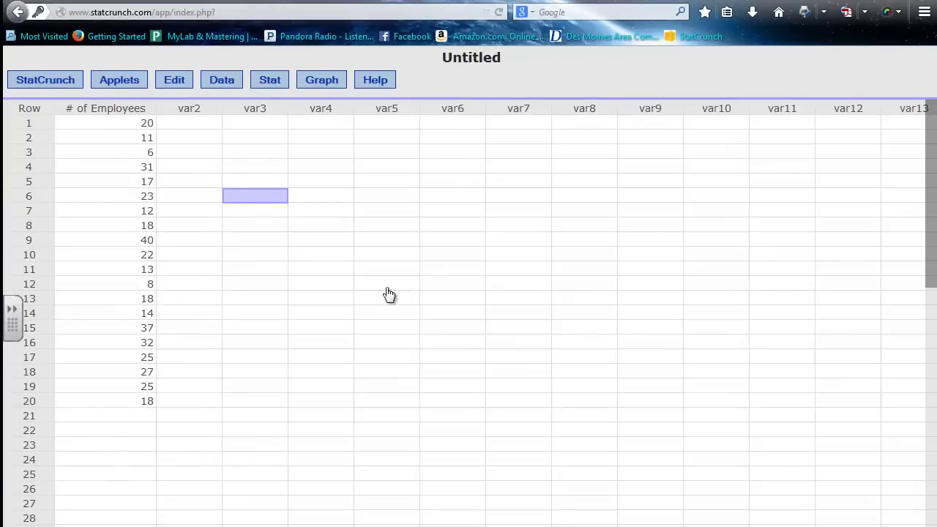
# Draw a frequency histogram of # of Employees and move its window to the left.
pyautogui.click(323, 86)
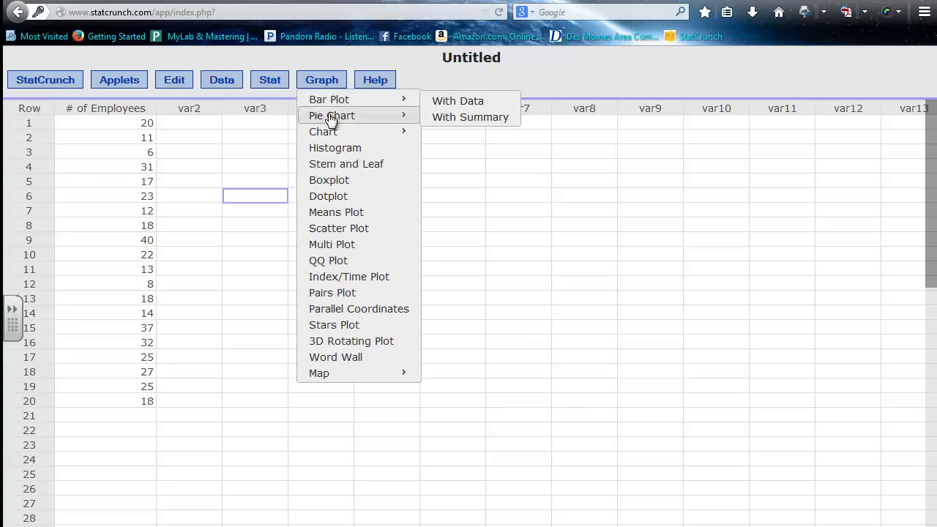
pyautogui.click(342, 152)
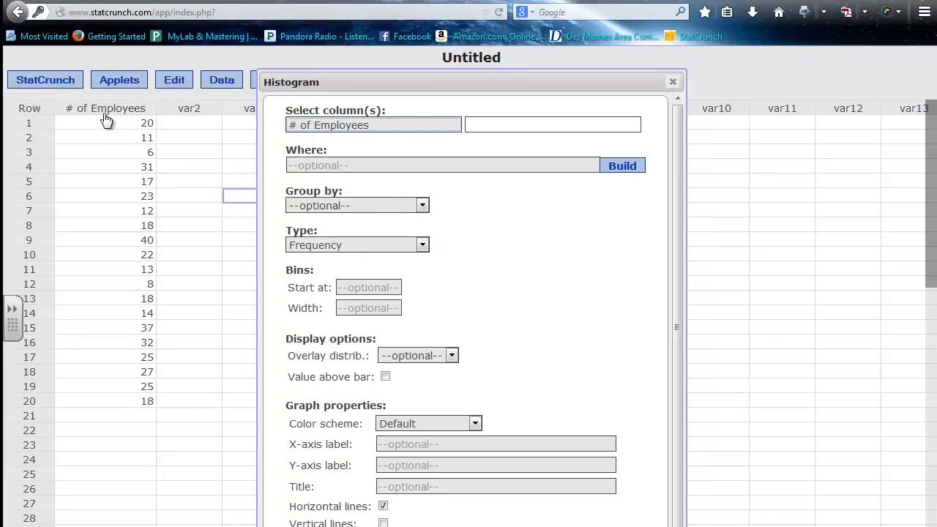
pyautogui.click(325, 126)
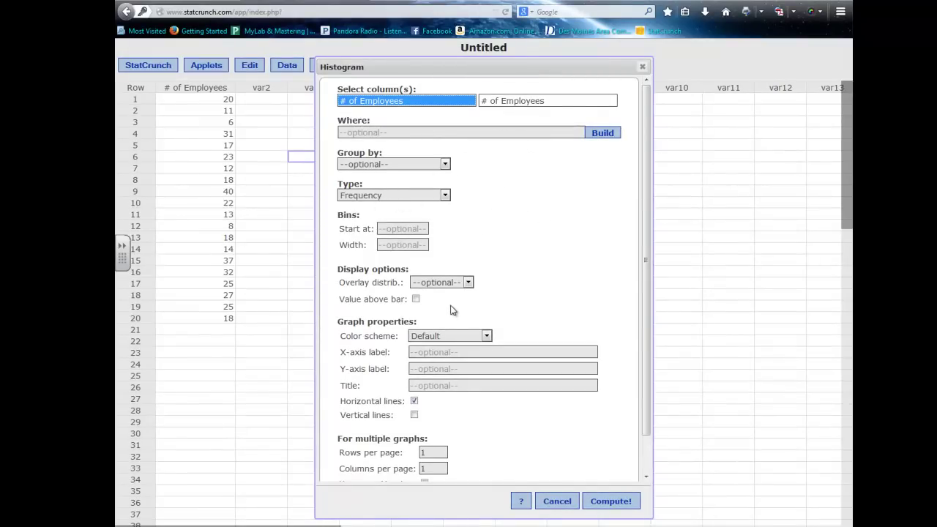
pyautogui.click(602, 505)
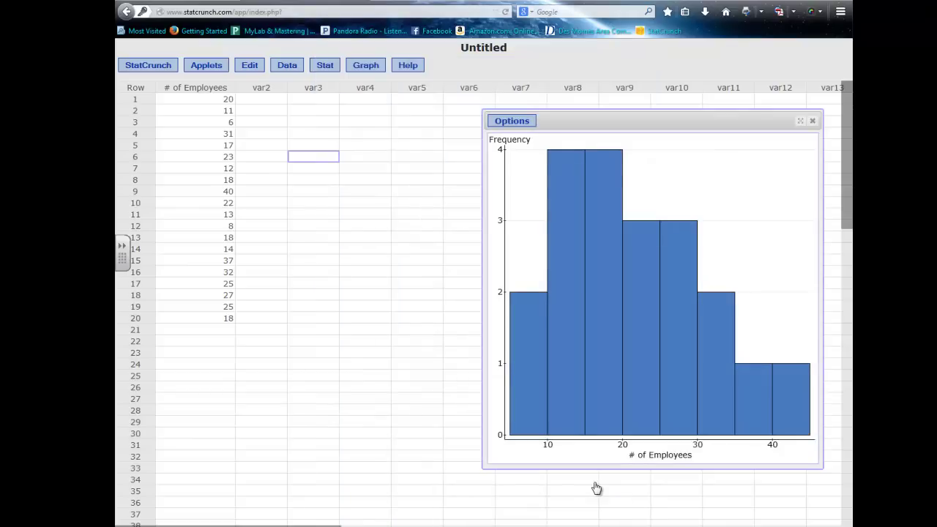
pyautogui.moveTo(607, 122); pyautogui.dragTo(393, 101)
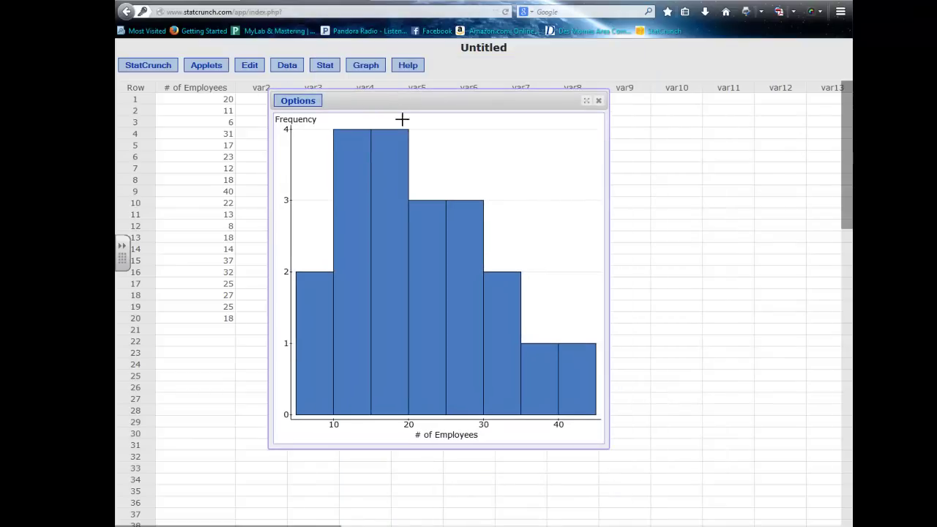
# Redraw the histogram with counts shown above the bars and 'Frequency' as the y-axis label.
pyautogui.click(298, 102)
pyautogui.click(290, 116)
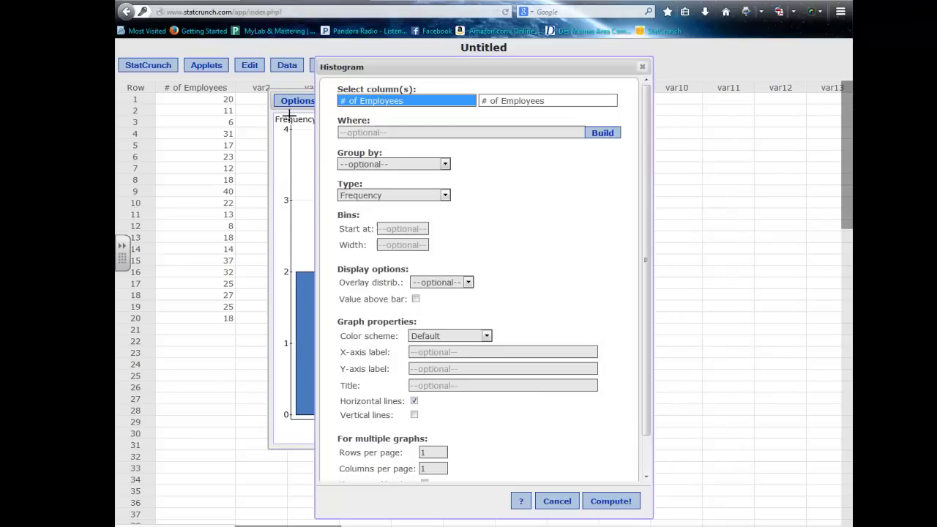
pyautogui.click(417, 300)
pyautogui.click(457, 366)
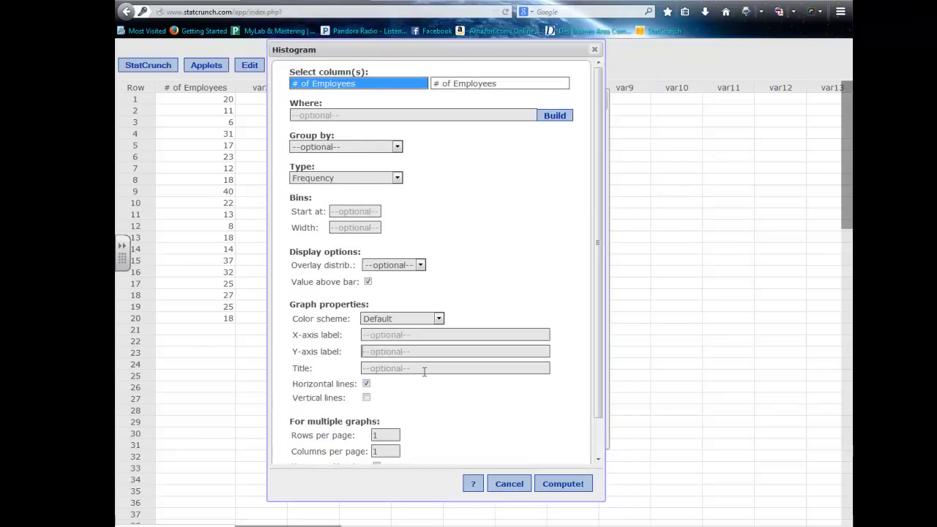
pyautogui.write('R')
pyautogui.press('BackSpace')
pyautogui.write('Frequency')
pyautogui.scroll(-1, 472, 386)
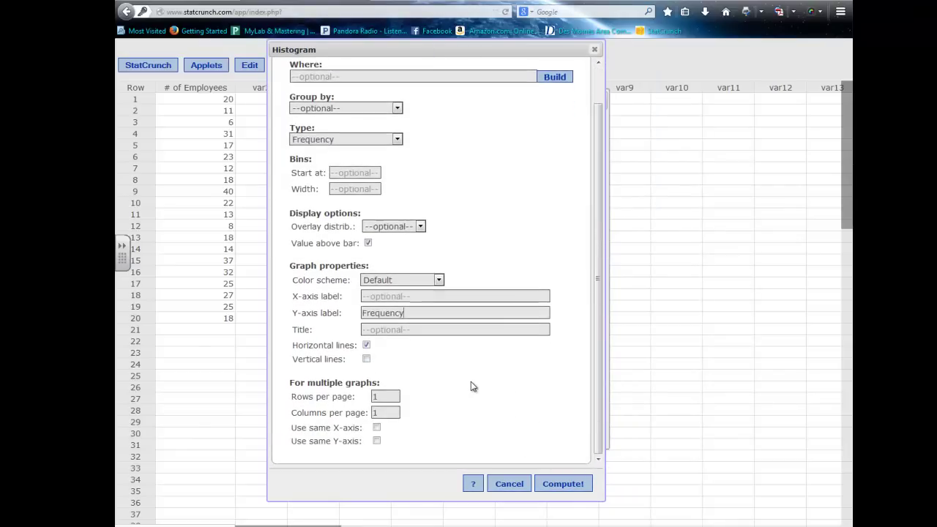
pyautogui.click(413, 228)
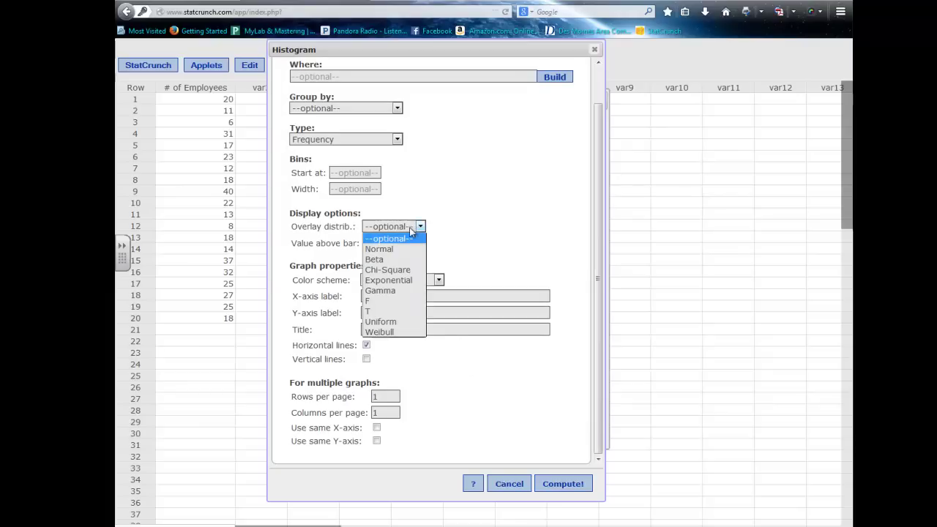
pyautogui.click(467, 219)
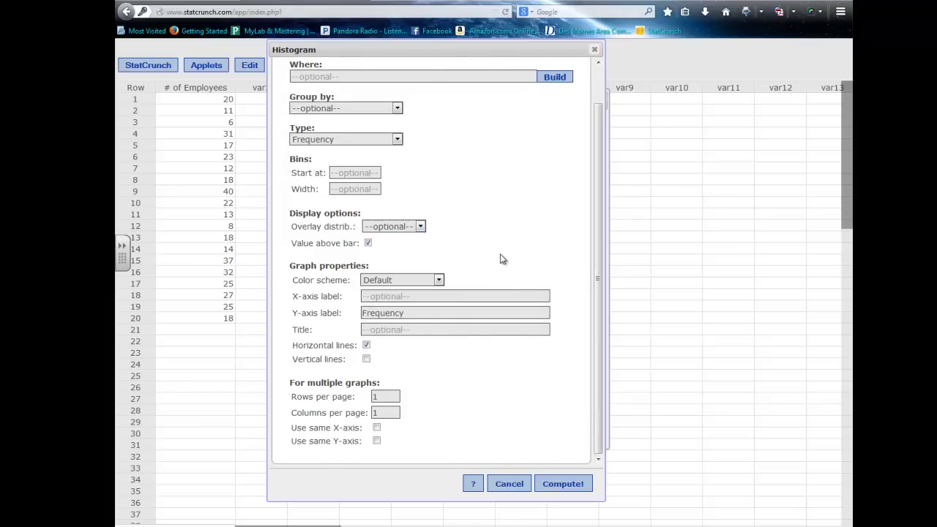
pyautogui.scroll(1, 502, 258)
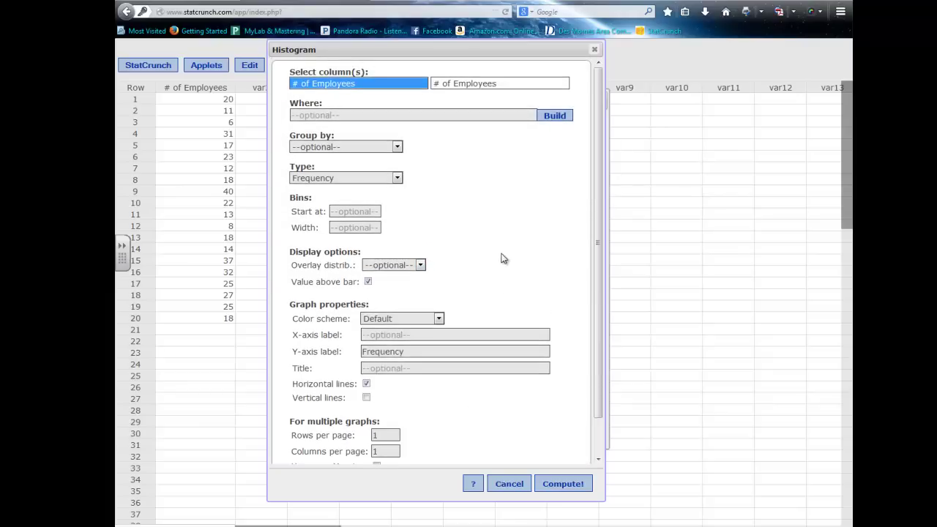
pyautogui.click(562, 484)
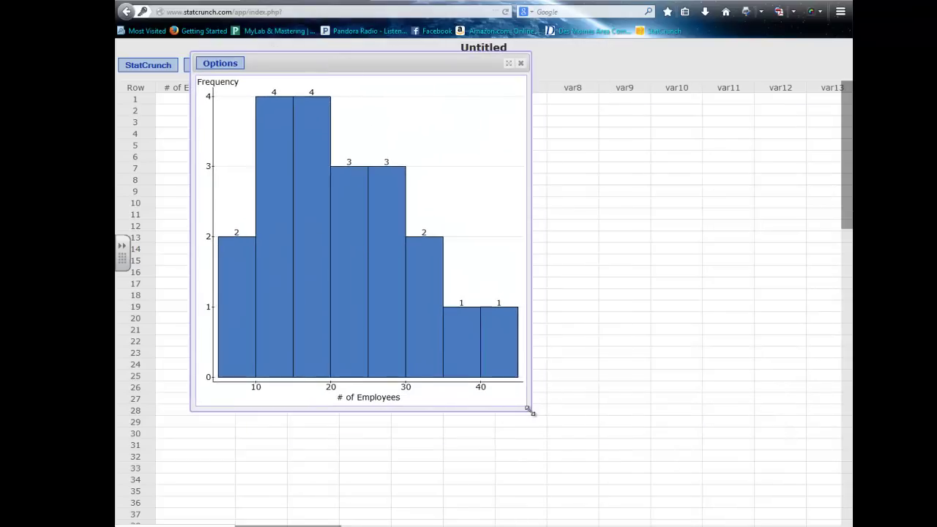
# Shrink the histogram window and copy the histogram image to the clipboard.
pyautogui.moveTo(529, 411); pyautogui.dragTo(395, 241)
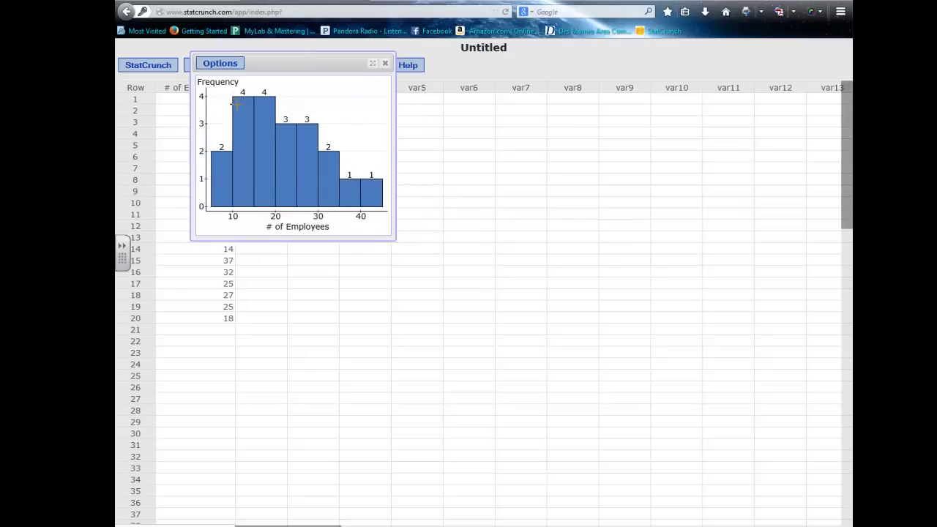
pyautogui.click(211, 66)
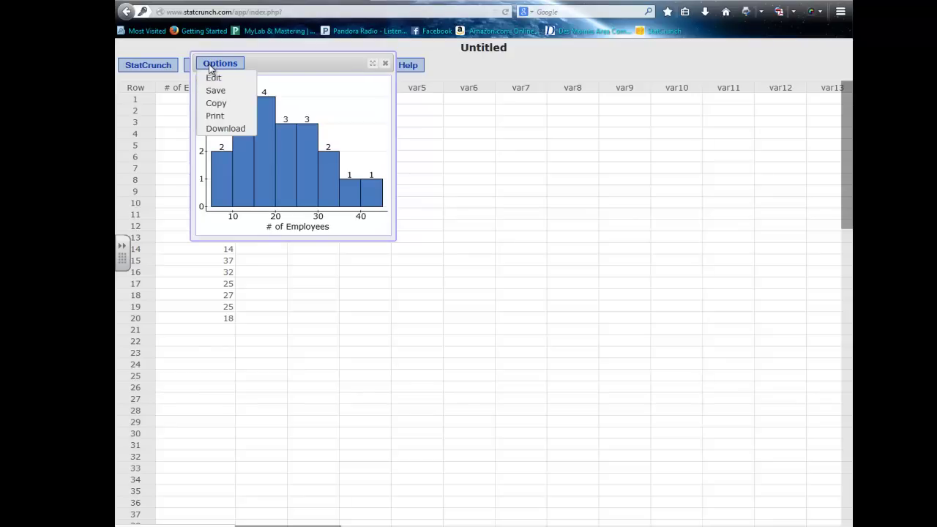
pyautogui.click(215, 105)
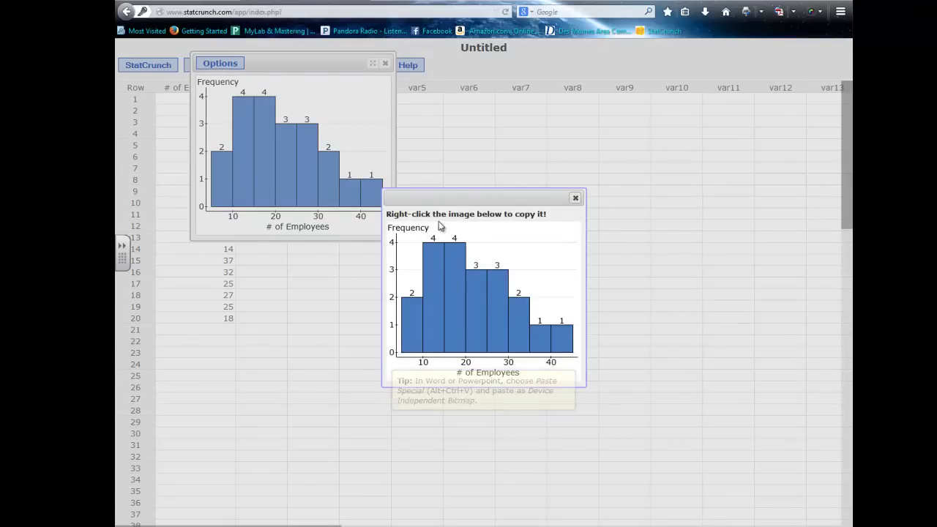
pyautogui.rightClick(447, 278)
pyautogui.click(468, 300)
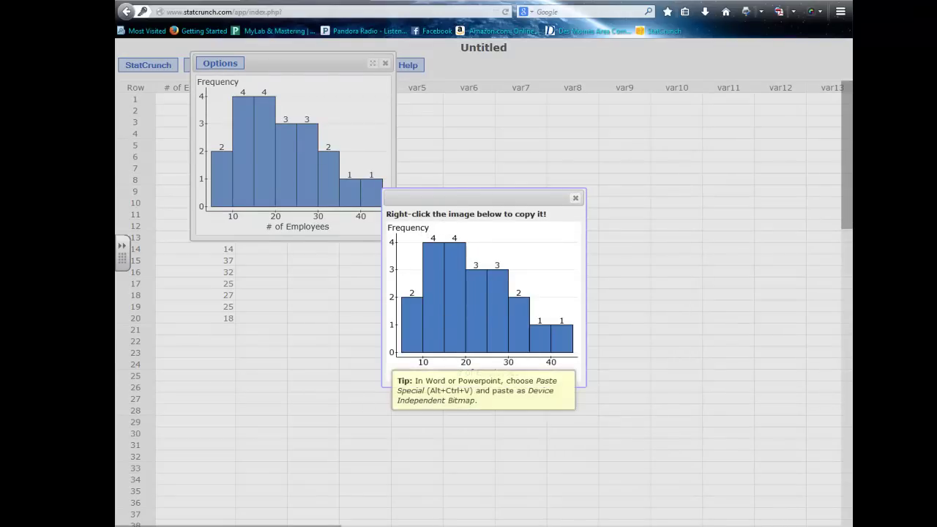
pyautogui.press('super')
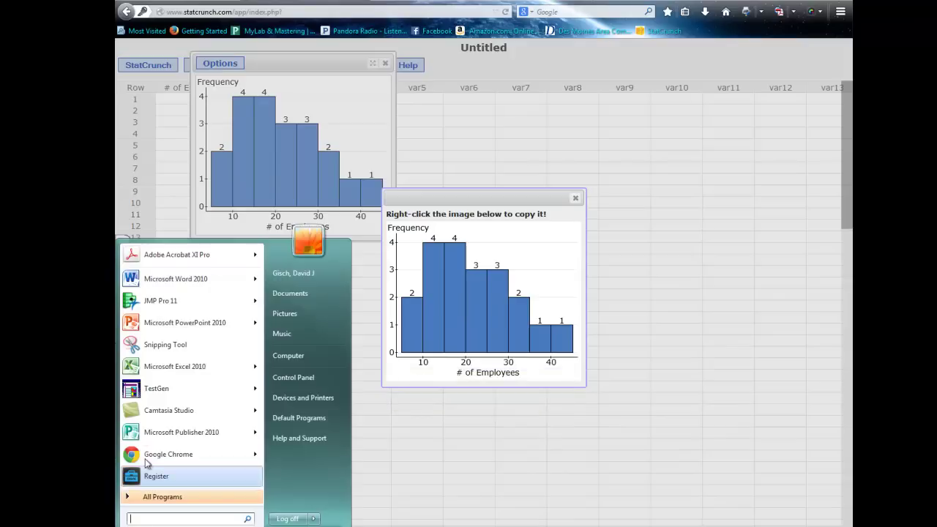
# Paste the histogram into a blank Word document as a Device Independent Bitmap.
pyautogui.click(150, 286)
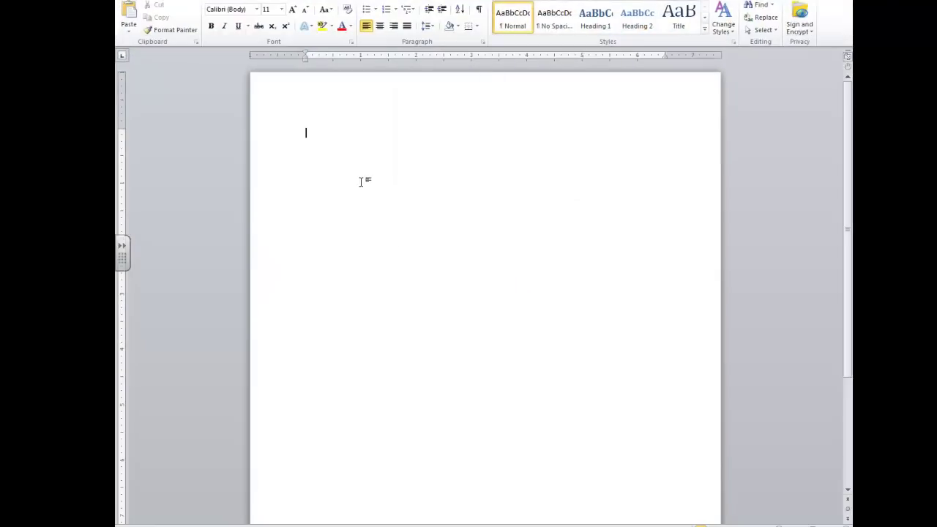
pyautogui.rightClick(337, 137)
pyautogui.click(382, 172)
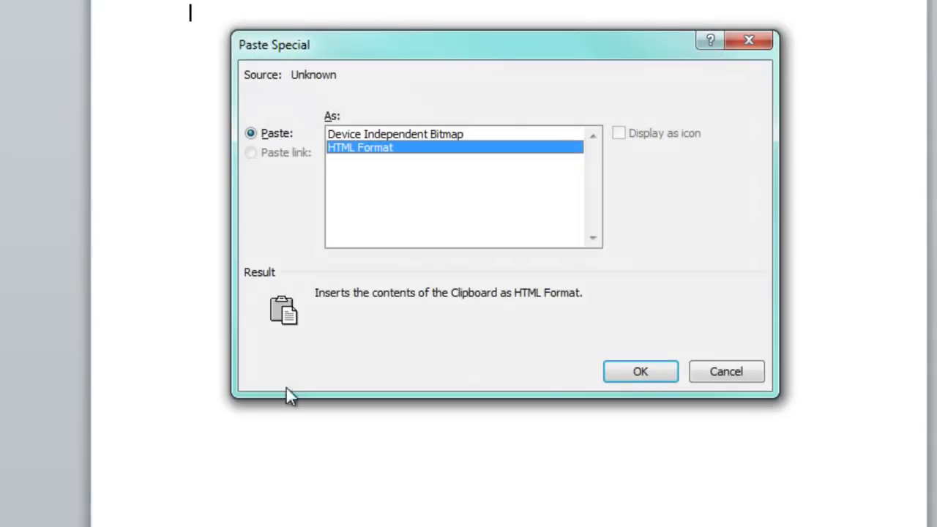
pyautogui.click(422, 137)
pyautogui.click(654, 377)
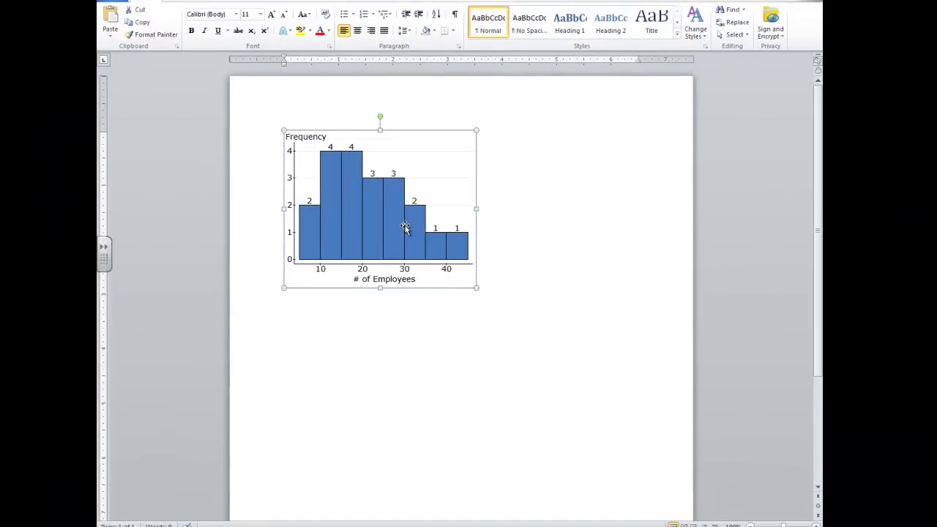
pyautogui.click(522, 300)
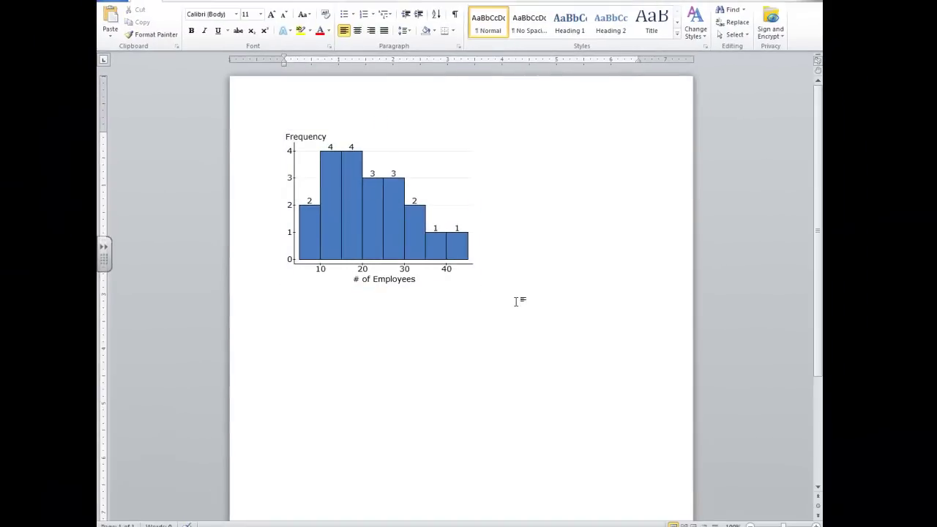
pyautogui.click(424, 262)
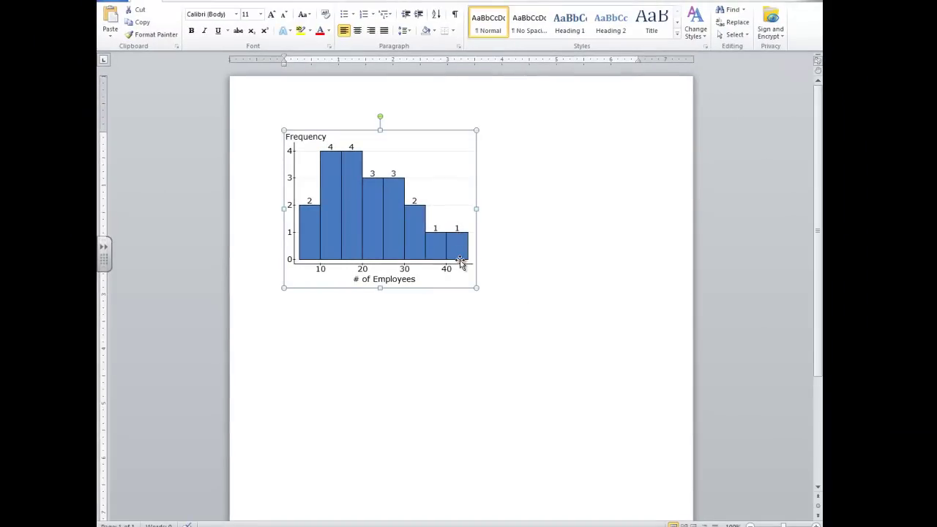
# Back in StatCrunch, close the image copy window and make the histogram window narrower and taller.
pyautogui.hotkey('alt', 'Tab')
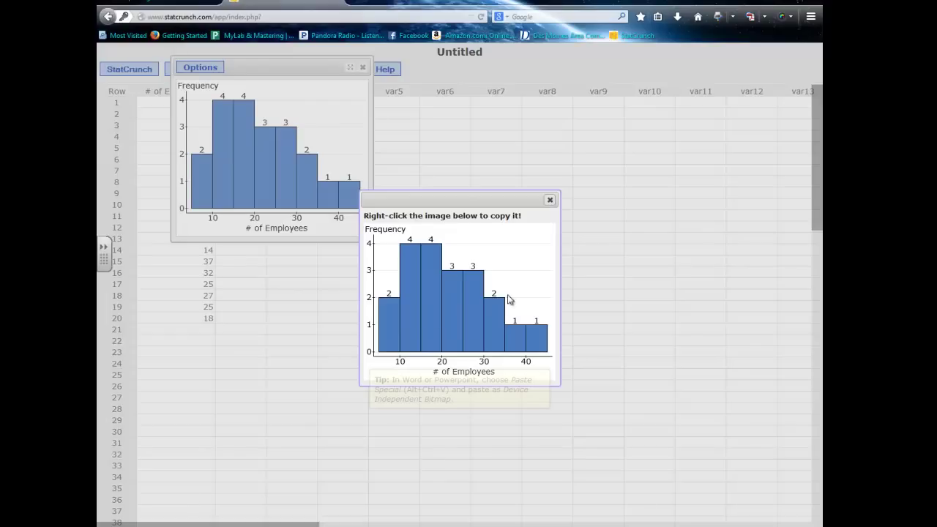
pyautogui.click(549, 201)
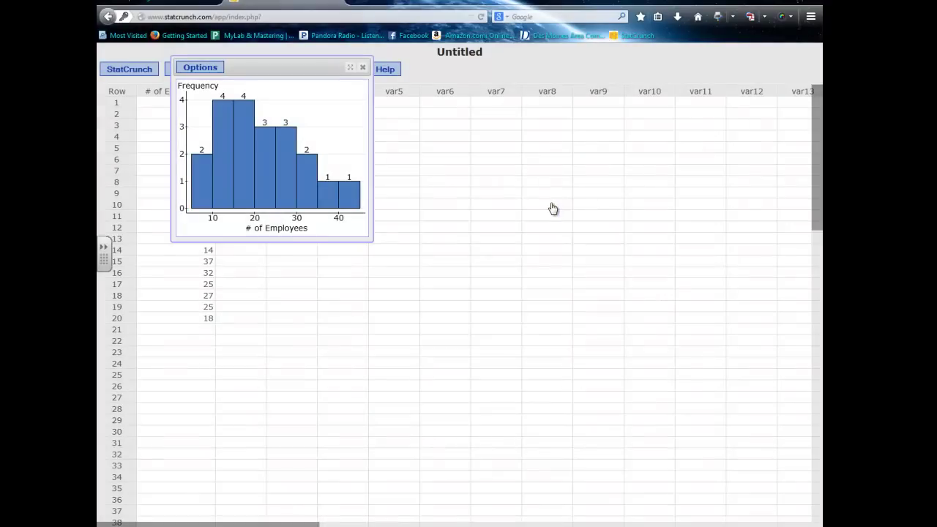
pyautogui.moveTo(370, 241); pyautogui.dragTo(326, 265)
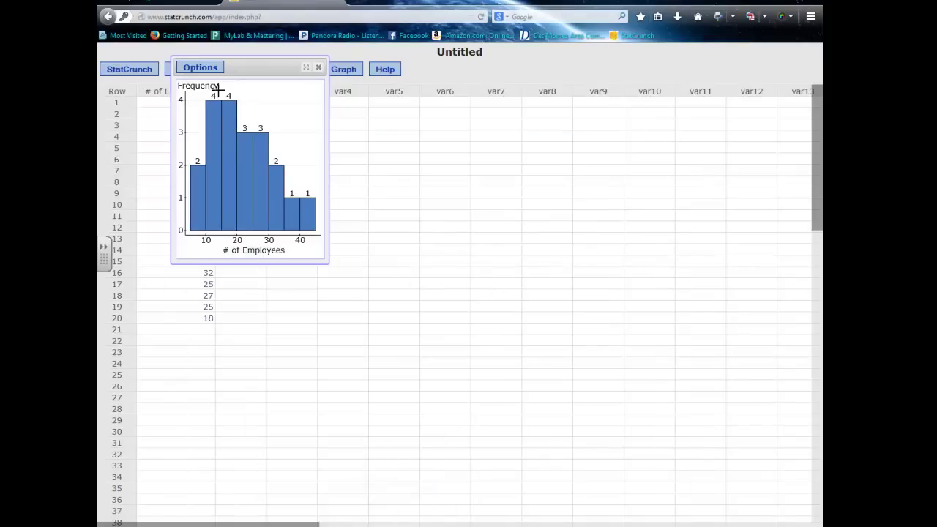
# Redraw the histogram with bins starting at 5 and width 10, then move it left.
pyautogui.click(197, 68)
pyautogui.click(198, 85)
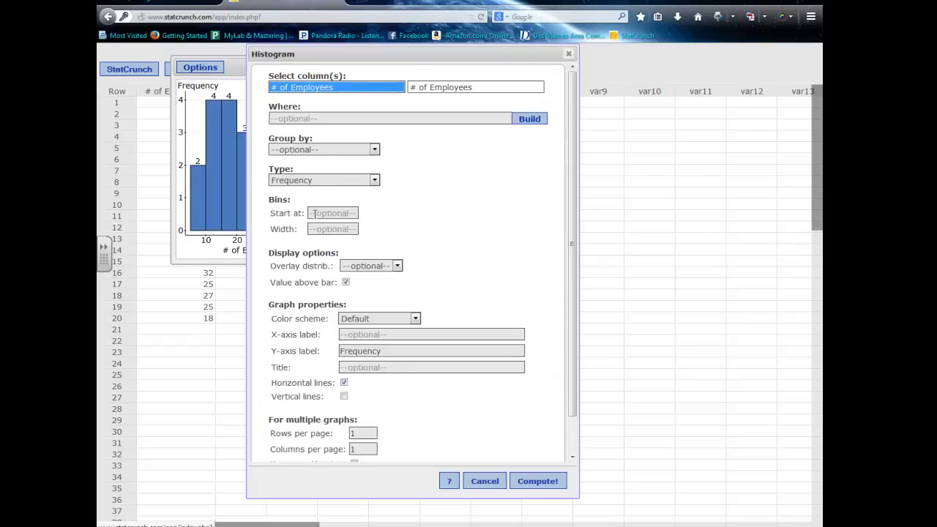
pyautogui.click(314, 213)
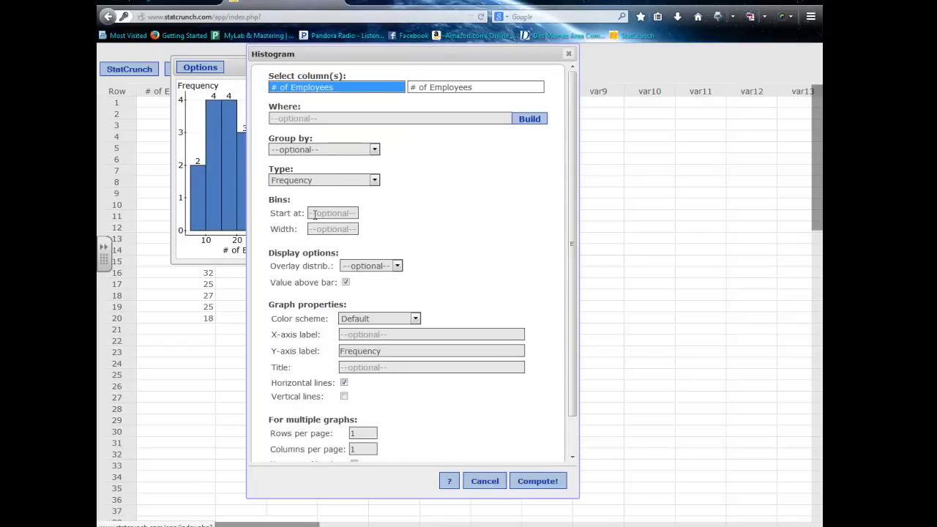
pyautogui.write('5')
pyautogui.write('10')
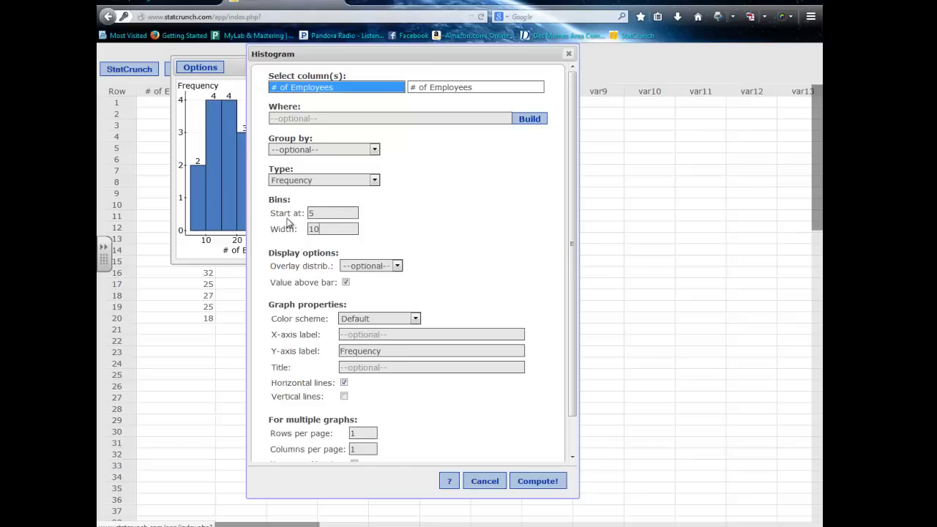
pyautogui.click(536, 484)
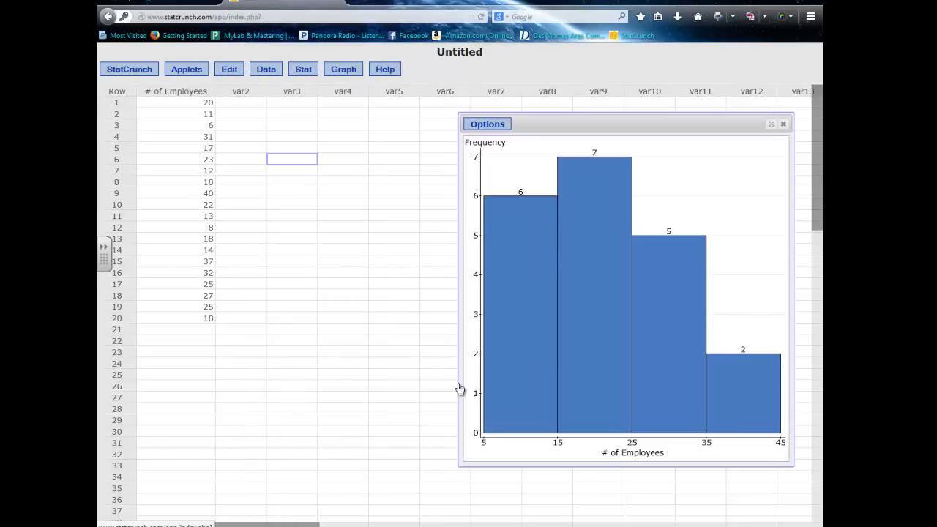
pyautogui.moveTo(695, 142); pyautogui.dragTo(445, 135)
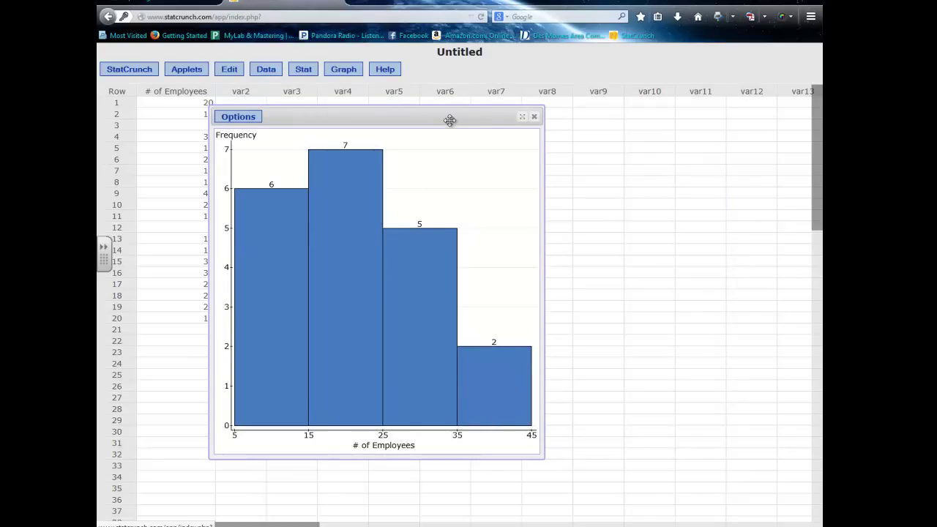
# Close the histogram and set up a # of Employees boxplot with horizontal and vertical grid lines.
pyautogui.click(533, 116)
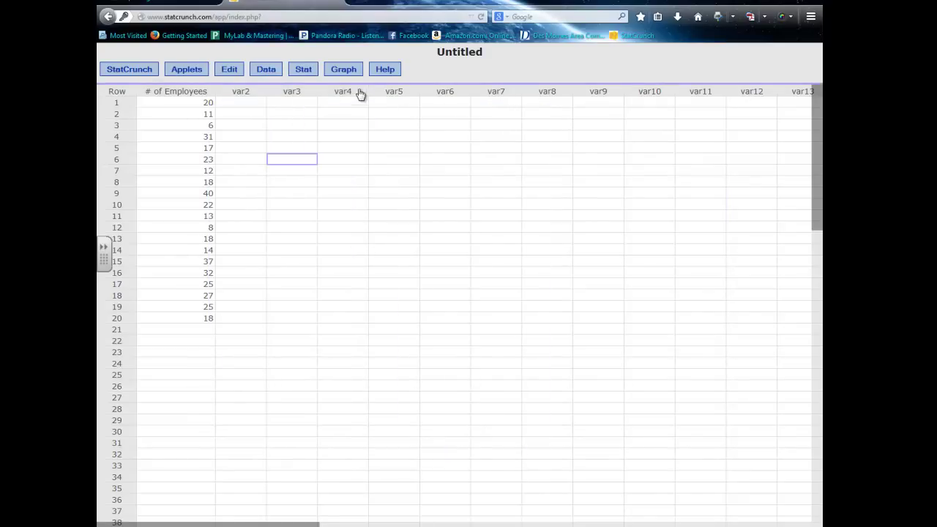
pyautogui.click(351, 71)
pyautogui.moveTo(355, 109)
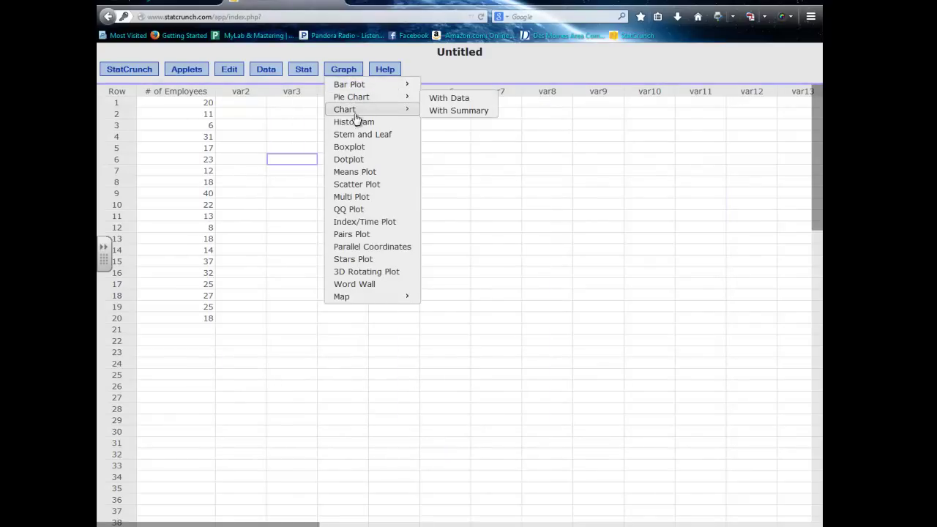
pyautogui.click(356, 148)
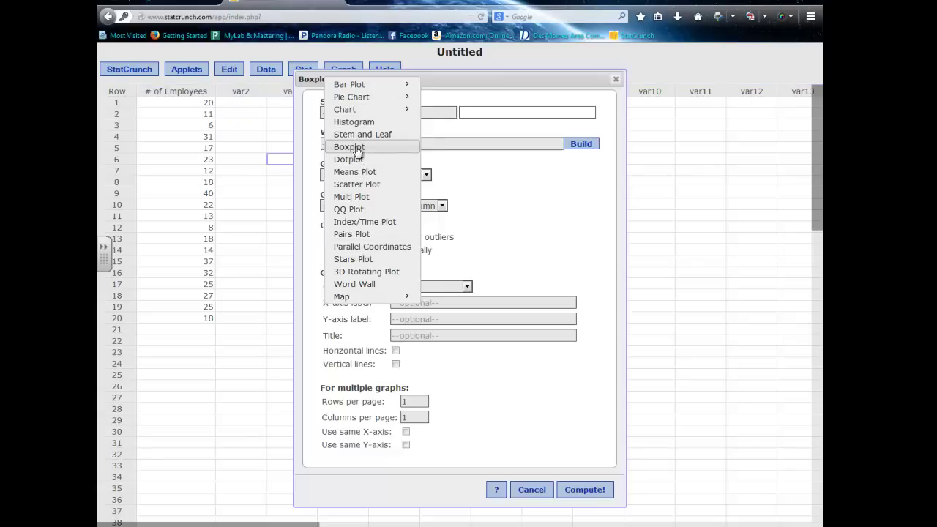
pyautogui.click(358, 115)
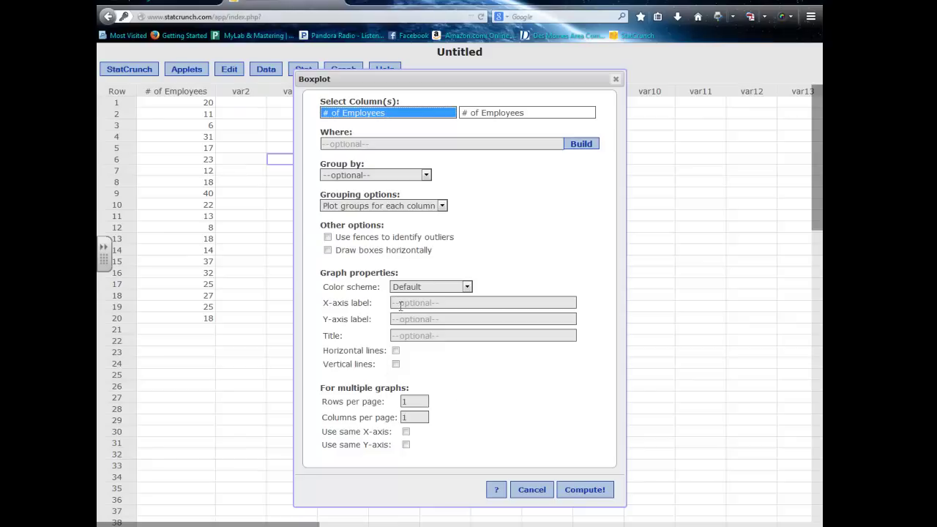
pyautogui.click(395, 351)
pyautogui.click(395, 364)
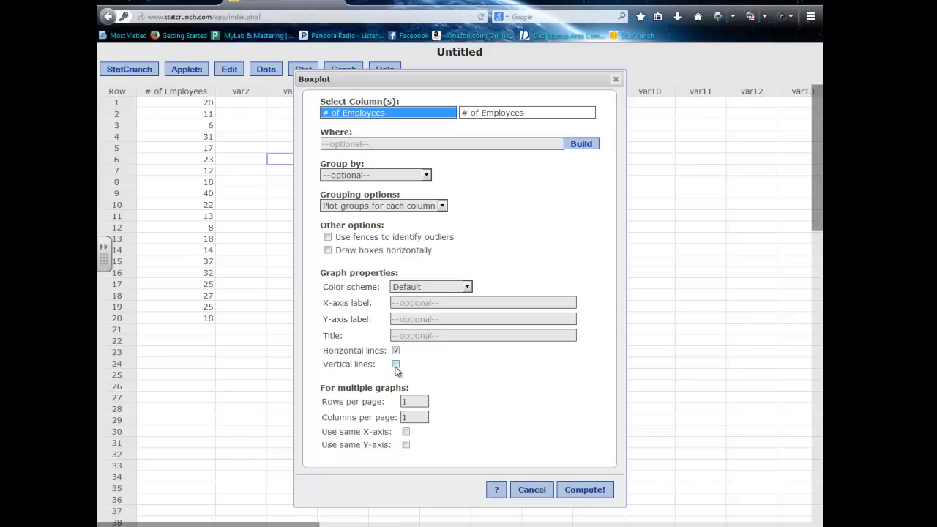
# Draw the boxplot, then redraw it with the boxes drawn horizontally.
pyautogui.click(593, 496)
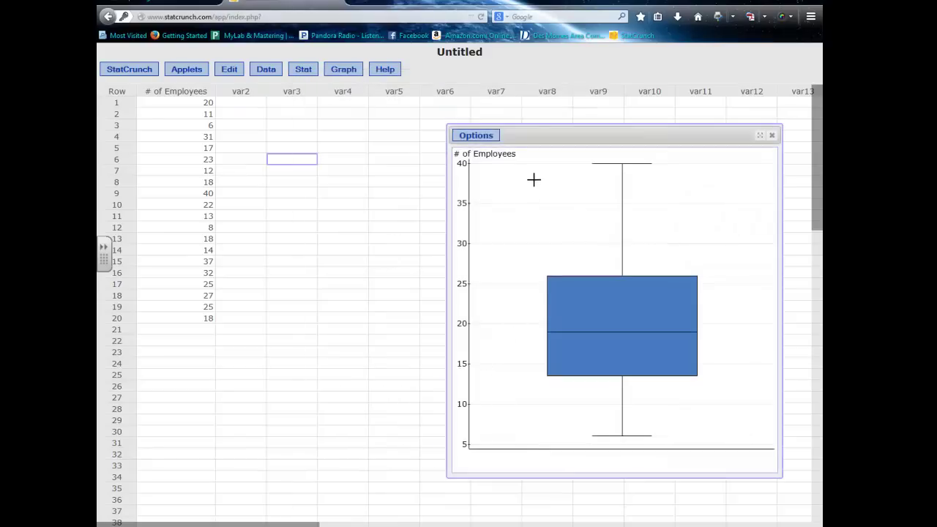
pyautogui.moveTo(539, 129); pyautogui.dragTo(412, 117)
pyautogui.click(356, 119)
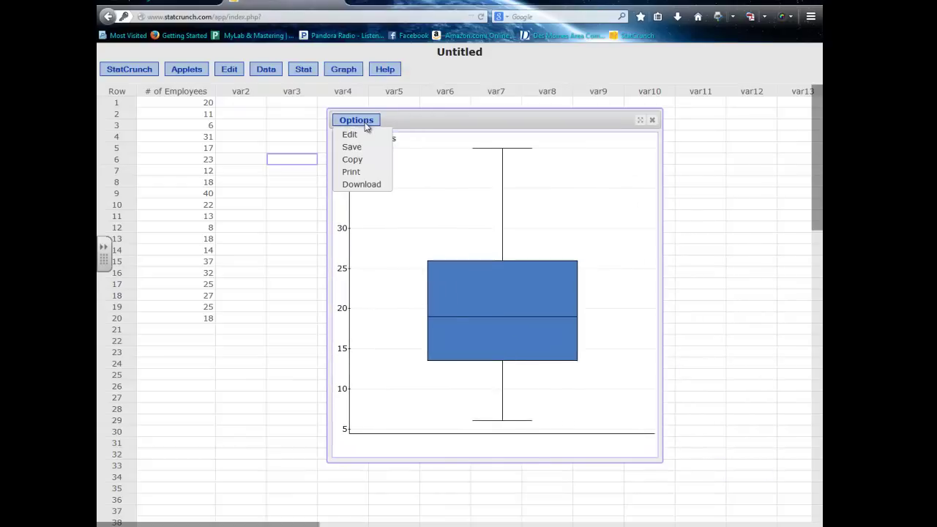
pyautogui.click(364, 136)
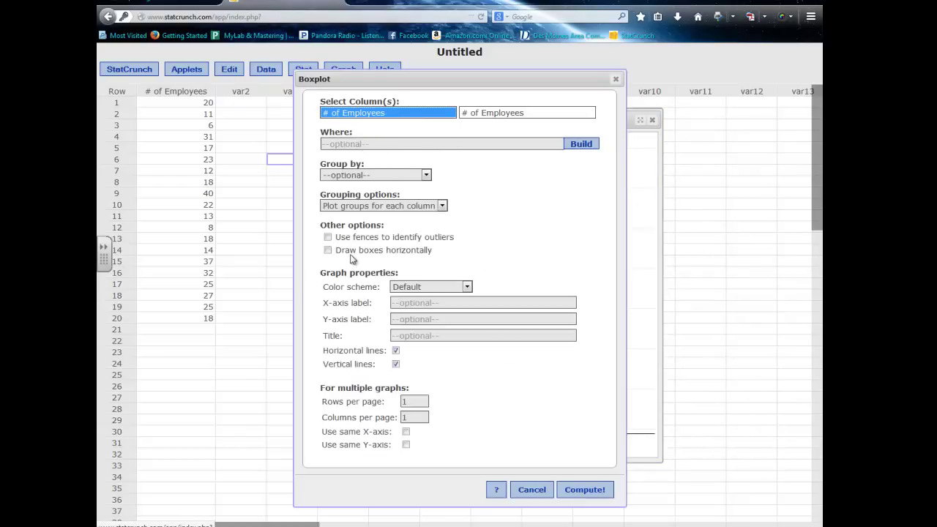
pyautogui.click(328, 251)
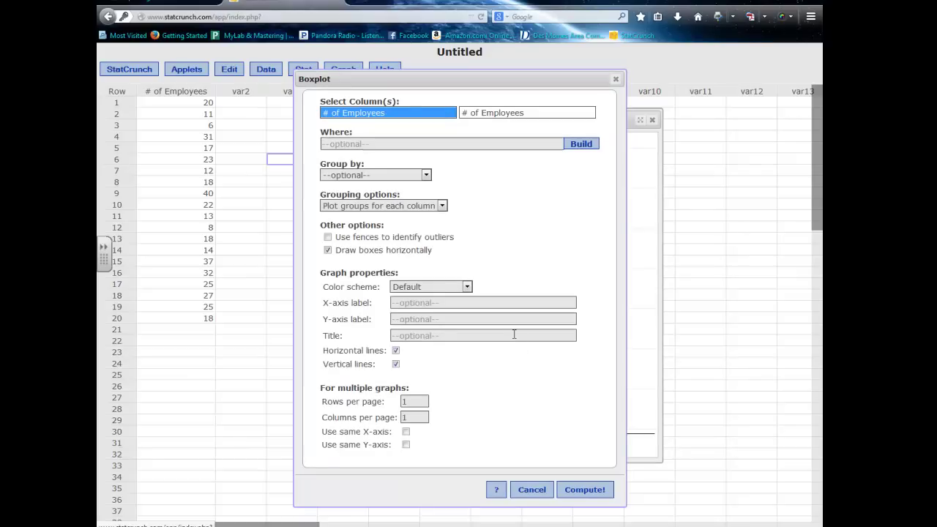
pyautogui.click(592, 490)
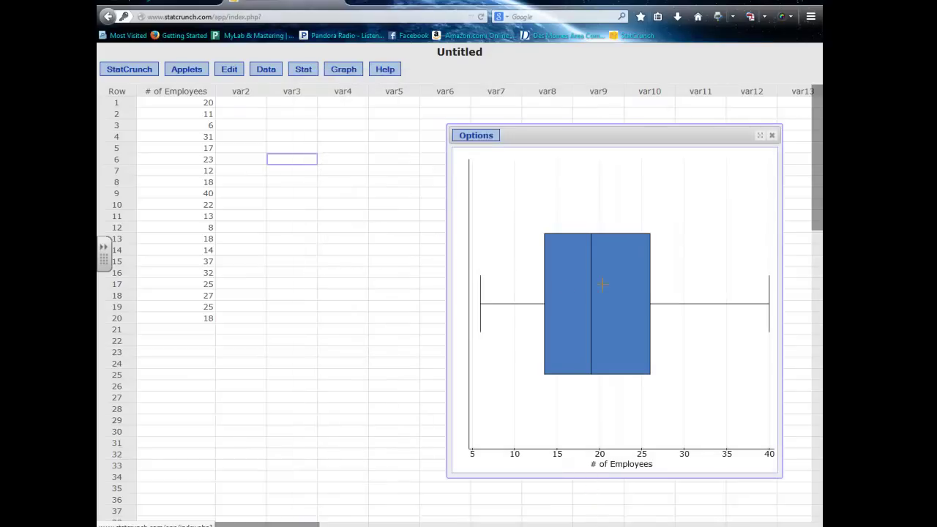
# Shrink the boxplot window and copy the boxplot image to the clipboard.
pyautogui.moveTo(635, 476); pyautogui.dragTo(631, 275)
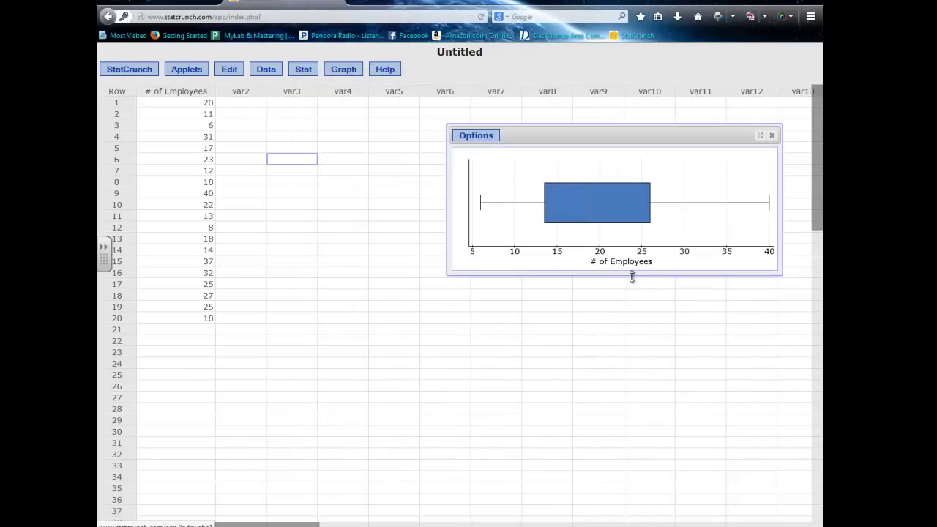
pyautogui.moveTo(782, 241); pyautogui.dragTo(618, 228)
pyautogui.moveTo(573, 275); pyautogui.dragTo(574, 252)
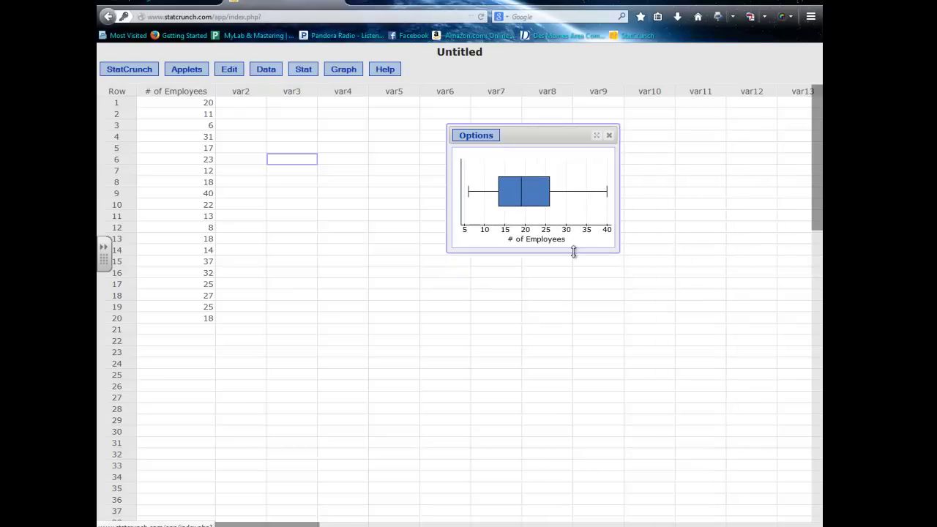
pyautogui.click(474, 138)
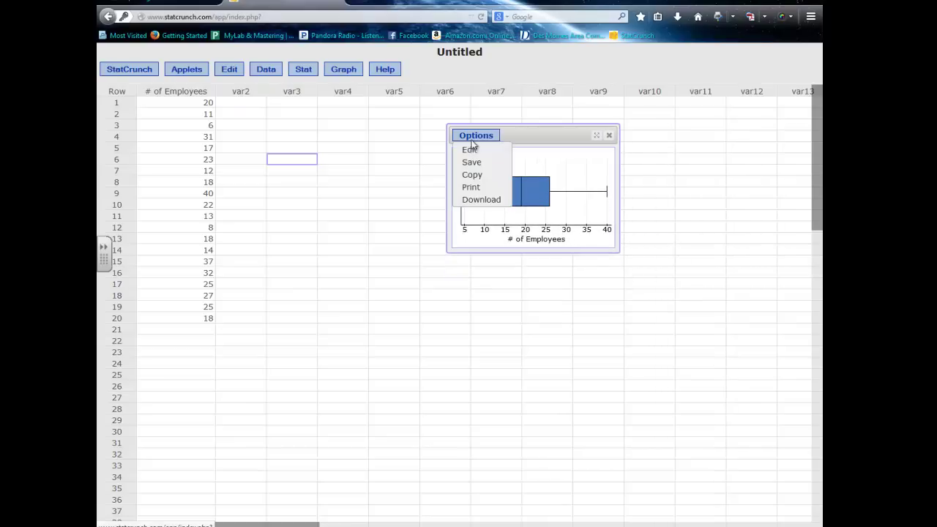
pyautogui.click(472, 178)
pyautogui.rightClick(425, 285)
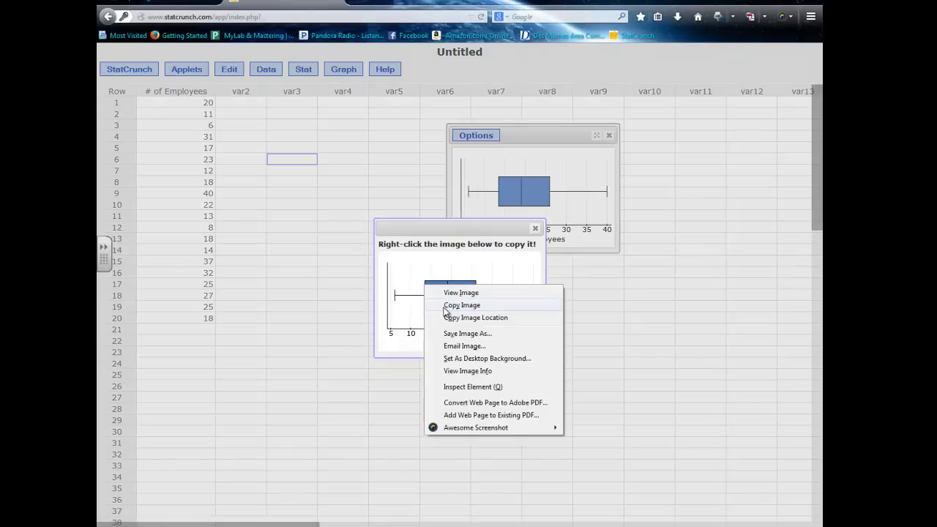
pyautogui.click(446, 305)
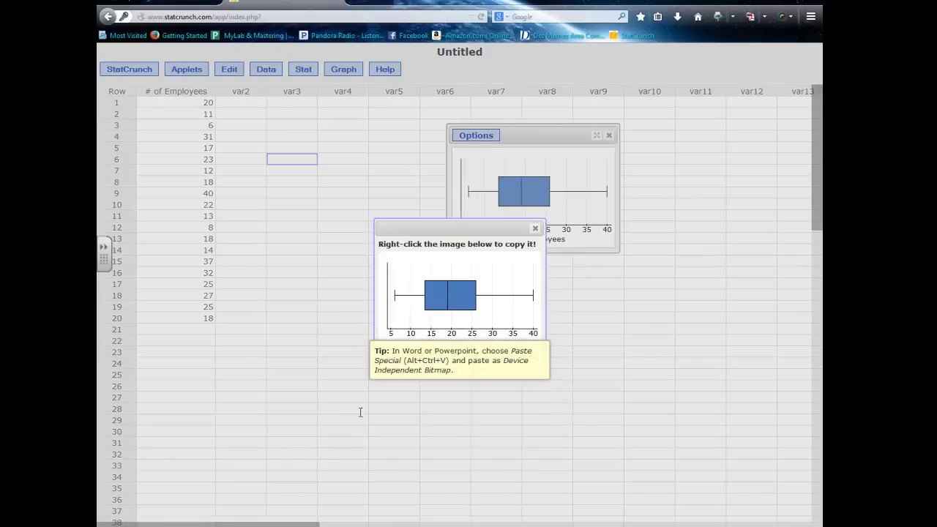
# Paste the boxplot below the histogram as a Device Independent Bitmap and enlarge it slightly.
pyautogui.hotkey('alt', 'Tab')
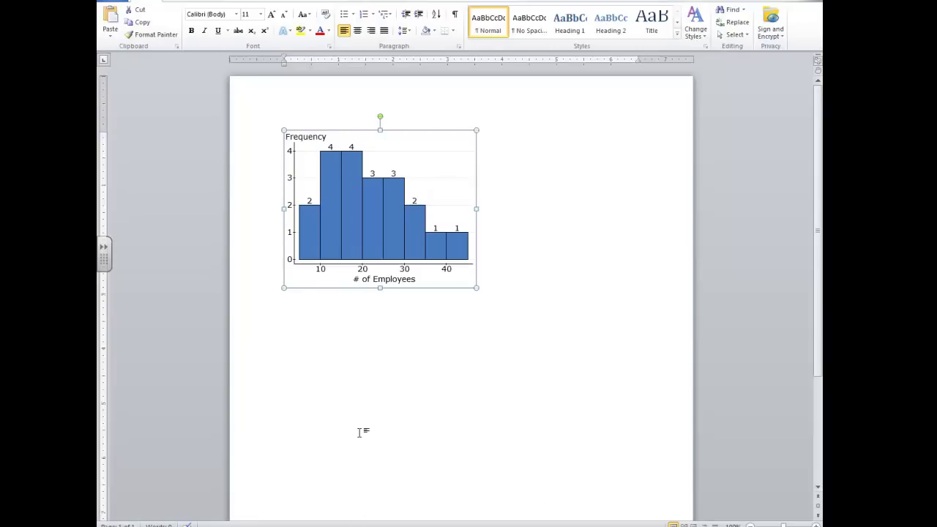
pyautogui.click(559, 383)
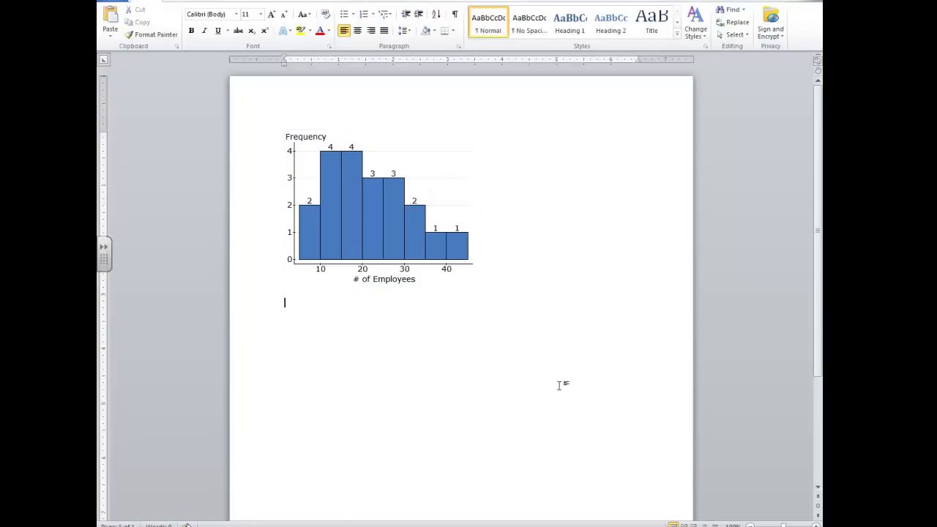
pyautogui.hotkey('ctrl', 'alt', 'v')
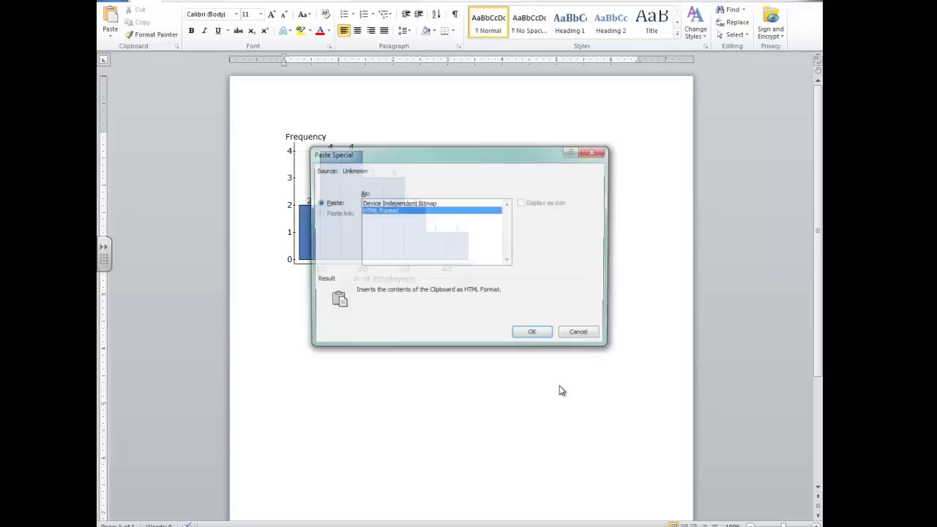
pyautogui.click(428, 204)
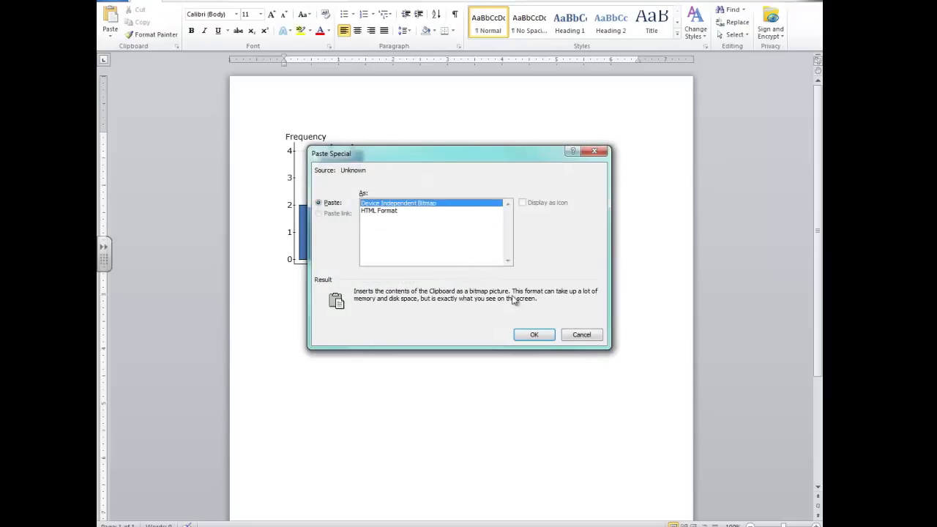
pyautogui.click(534, 334)
pyautogui.click(399, 356)
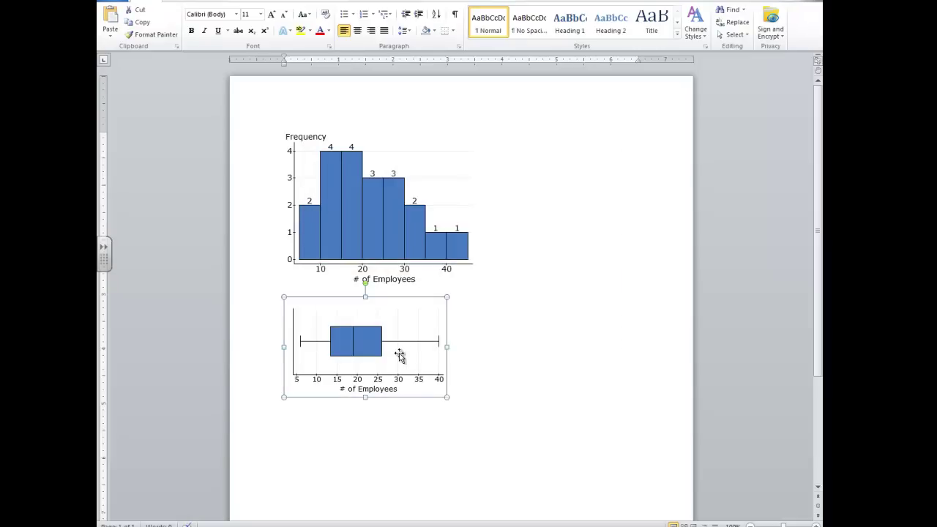
pyautogui.moveTo(446, 397)
pyautogui.mouseDown()
pyautogui.moveTo(495, 440)
pyautogui.moveTo(417, 395)
pyautogui.moveTo(527, 458)
pyautogui.moveTo(543, 455)
pyautogui.moveTo(463, 404)
pyautogui.mouseUp()
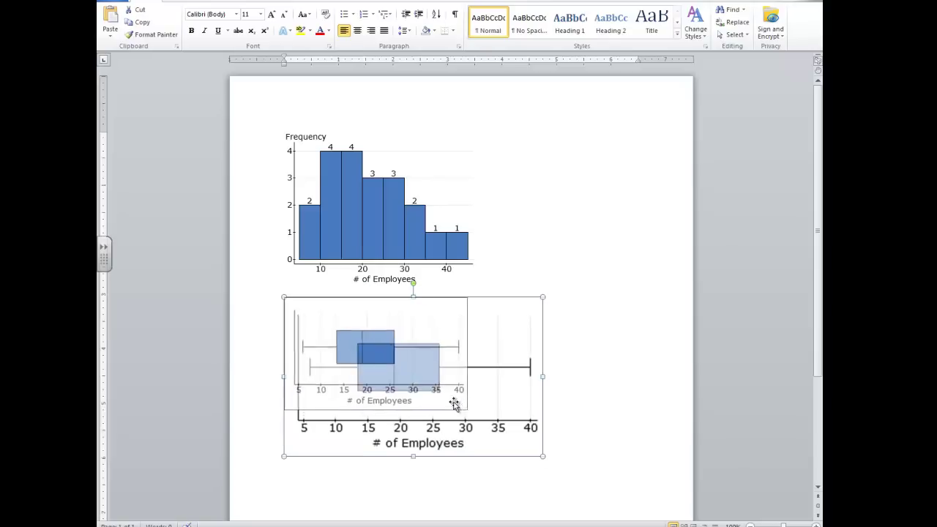
pyautogui.click(588, 364)
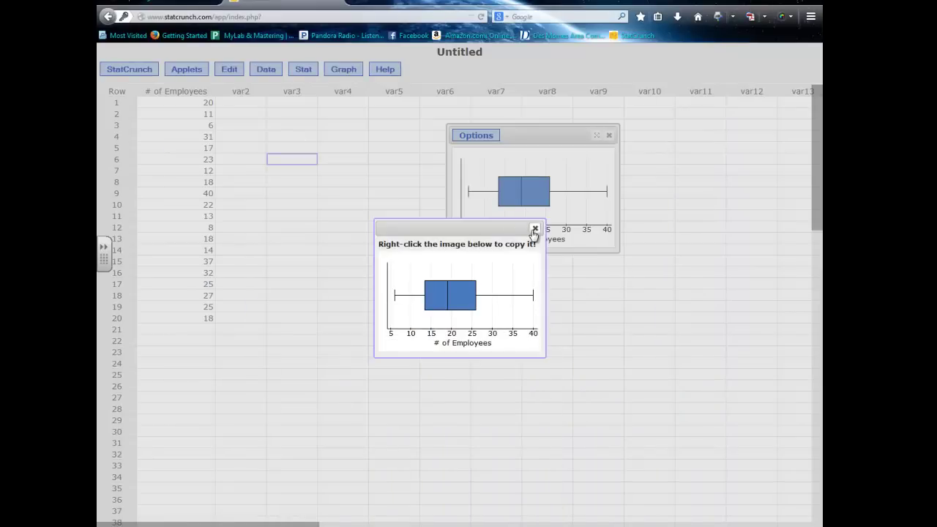
# Close the copied-image popup and the boxplot window, returning to the data sheet.
pyautogui.click(534, 230)
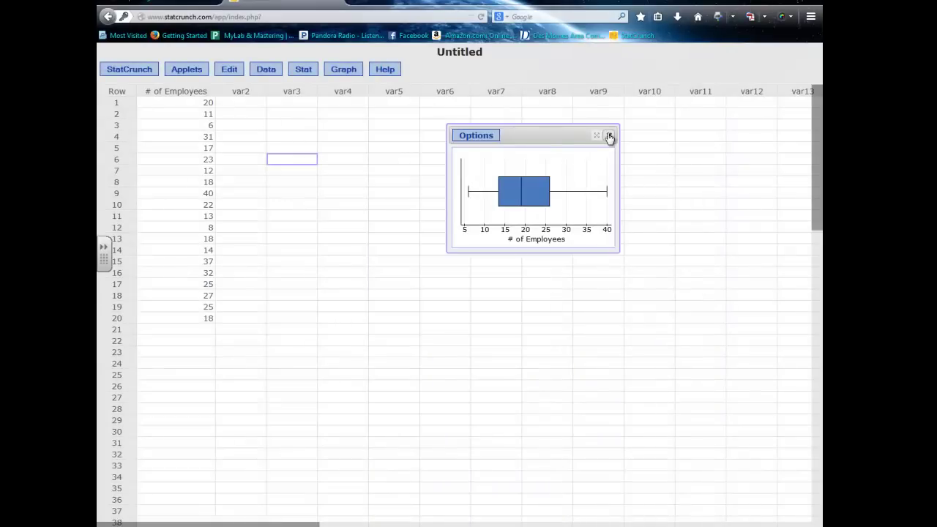
pyautogui.click(608, 135)
pyautogui.click(348, 70)
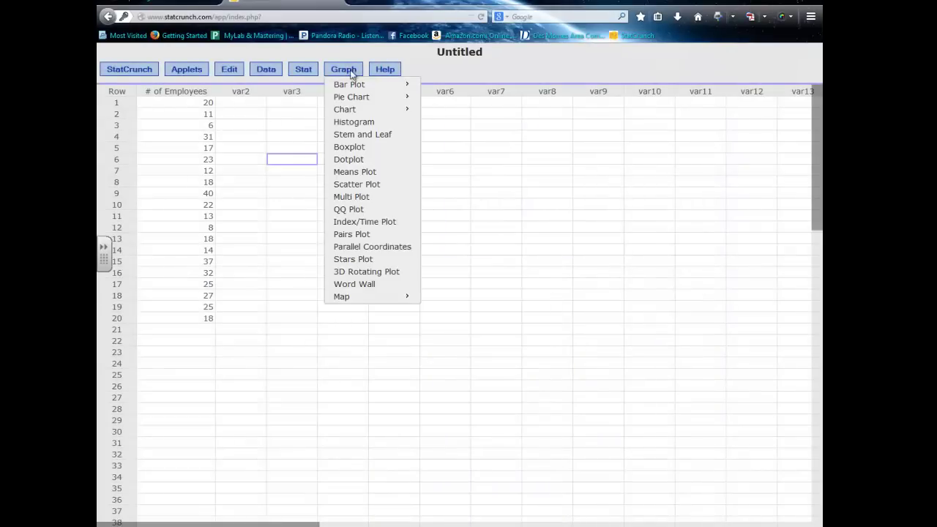